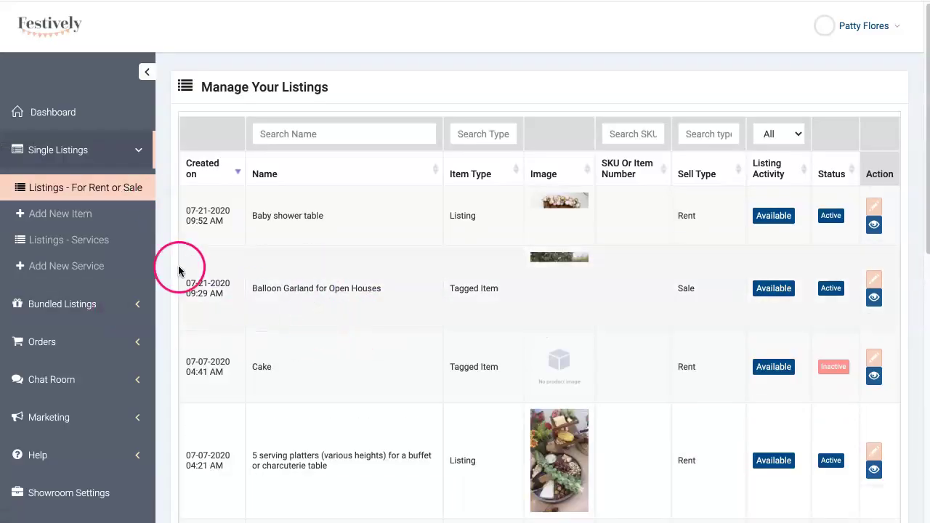
Open the service listings and look through the existing services
{"action": "left_click", "coordinate": [91, 246]}
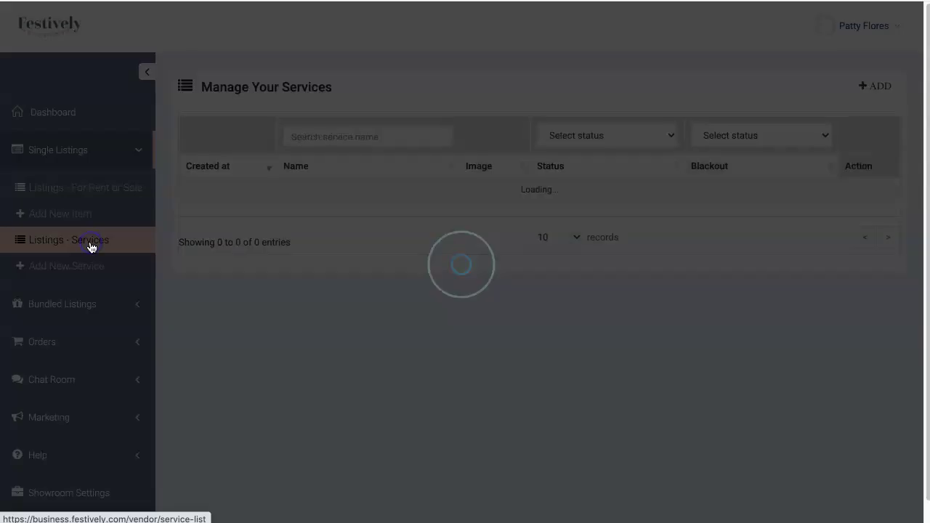
{"action": "scroll", "coordinate": [343, 294], "scroll_direction": "down", "scroll_amount": 3}
{"action": "scroll", "coordinate": [343, 304], "scroll_direction": "up", "scroll_amount": 3}
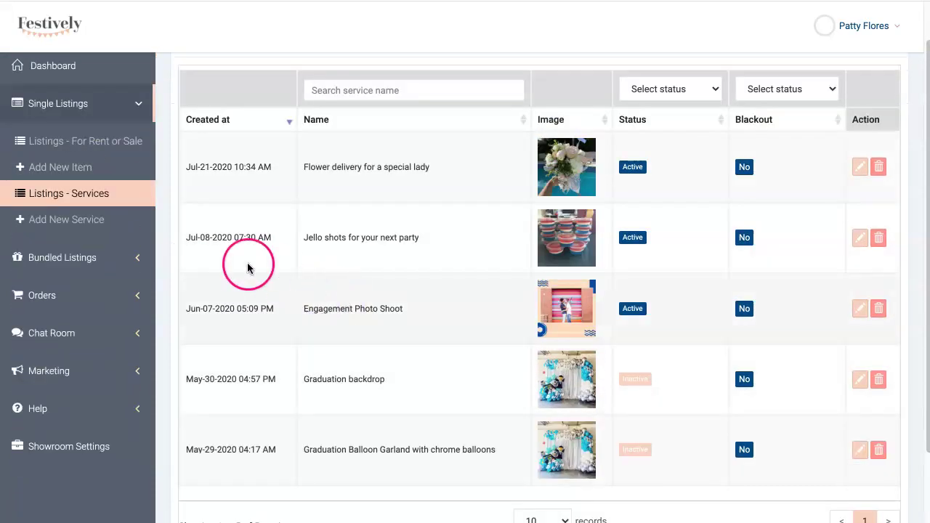
Open the existing graduation backdrop and balloon garland bundle from the bundle list for editing
{"action": "left_click", "coordinate": [125, 262]}
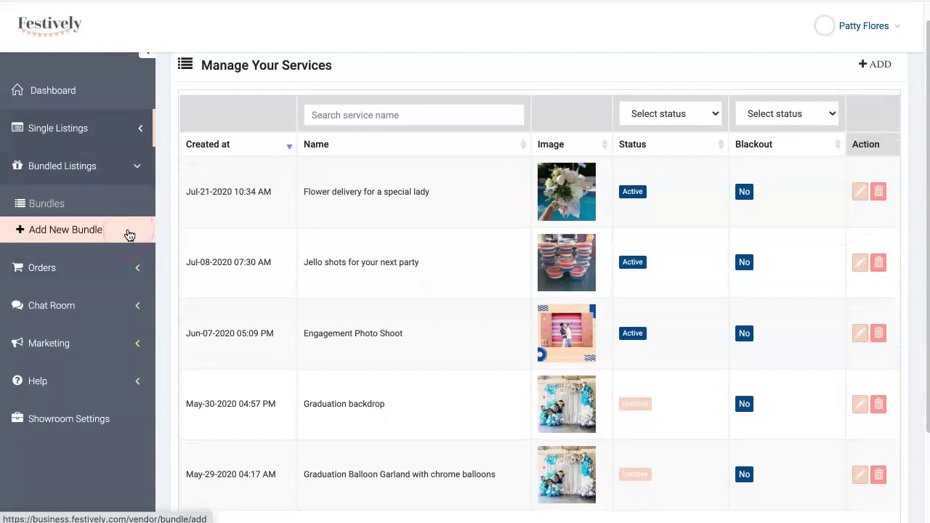
{"action": "left_click", "coordinate": [135, 206]}
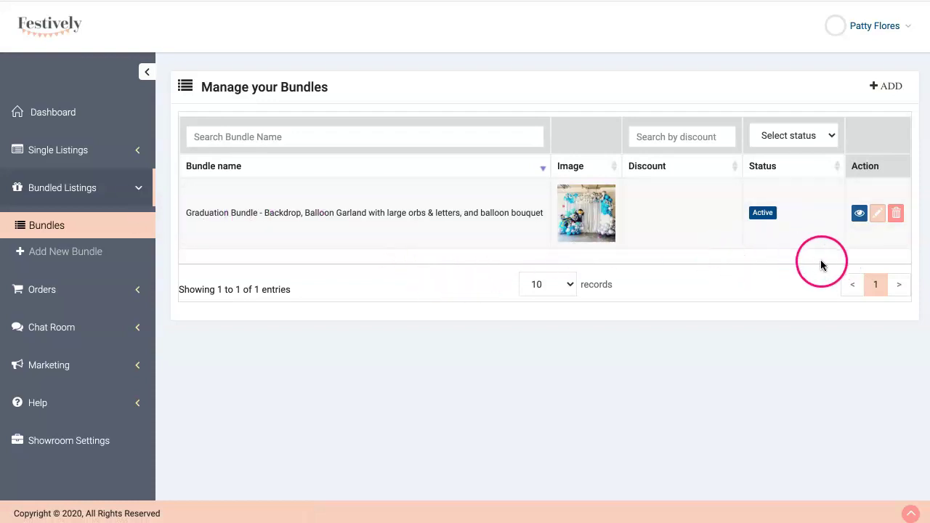
{"action": "left_click", "coordinate": [877, 213]}
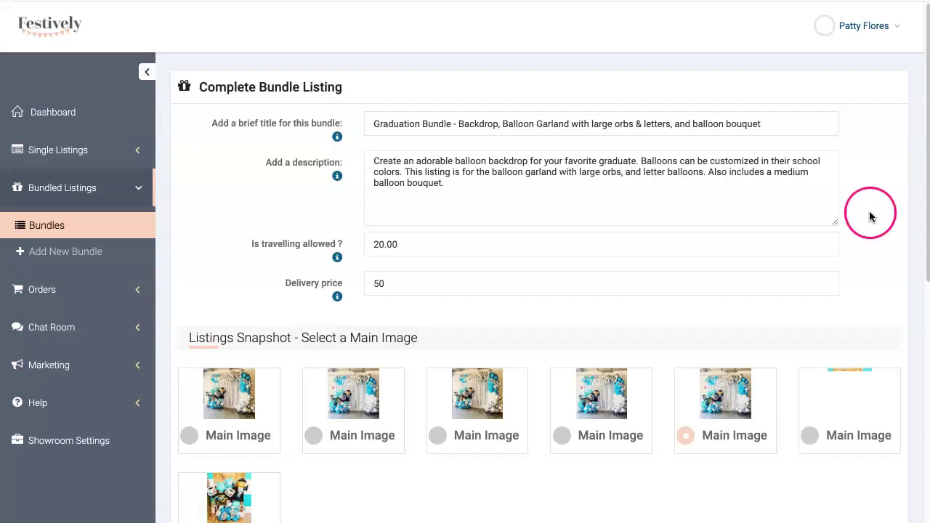
Examine the graduation bundle's main image choices, its included listings with their fees and prices, and the totals
{"action": "scroll", "coordinate": [212, 294], "scroll_direction": "down", "scroll_amount": 2}
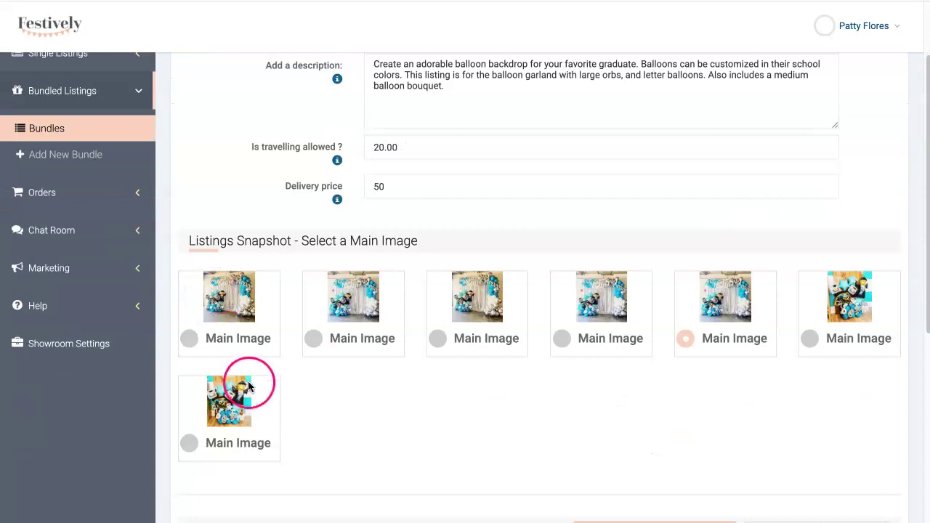
{"action": "scroll", "coordinate": [364, 425], "scroll_direction": "down", "scroll_amount": 1}
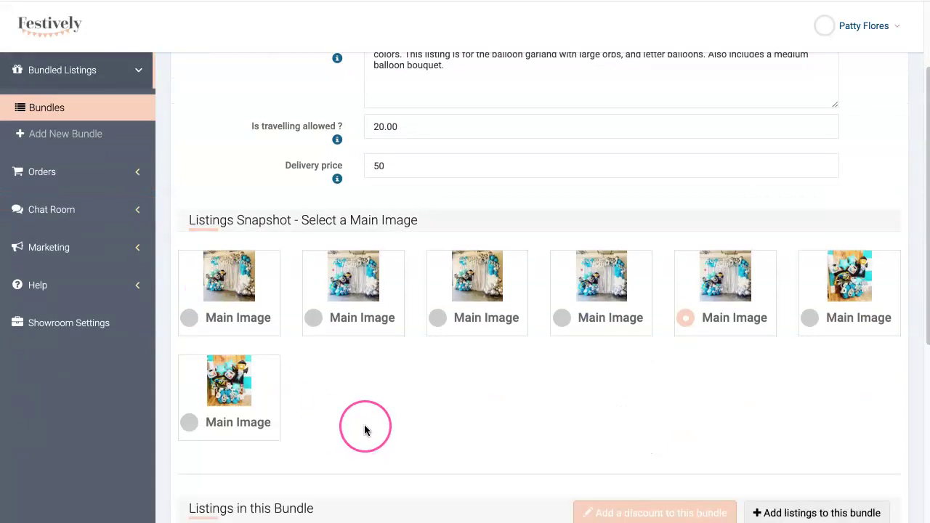
{"action": "scroll", "coordinate": [348, 403], "scroll_direction": "down", "scroll_amount": 1}
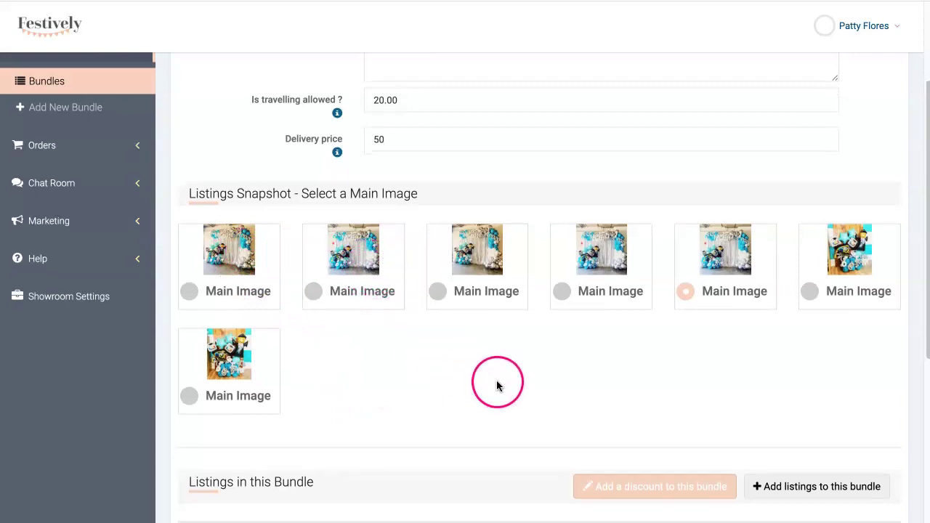
{"action": "scroll", "coordinate": [498, 383], "scroll_direction": "down", "scroll_amount": 3}
{"action": "scroll", "coordinate": [493, 384], "scroll_direction": "down", "scroll_amount": 3}
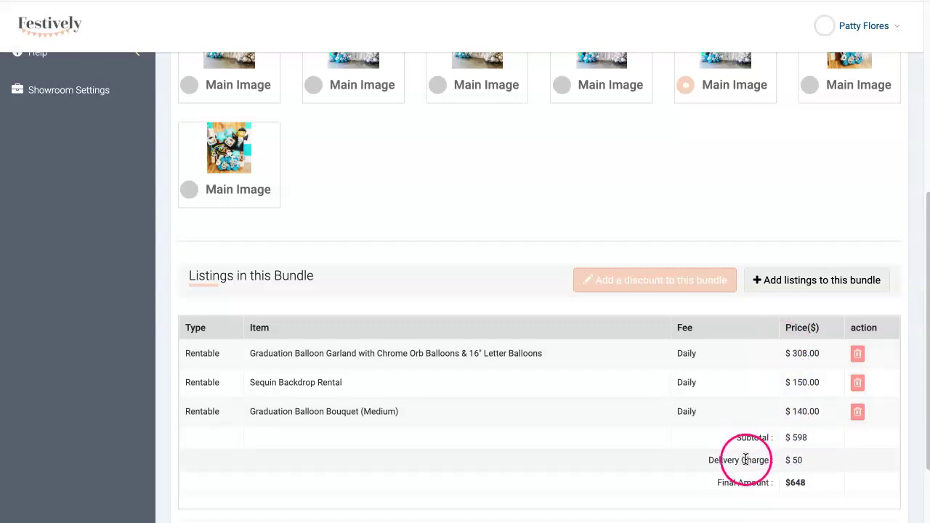
{"action": "scroll", "coordinate": [746, 459], "scroll_direction": "down", "scroll_amount": 1}
{"action": "scroll", "coordinate": [746, 460], "scroll_direction": "down", "scroll_amount": 1}
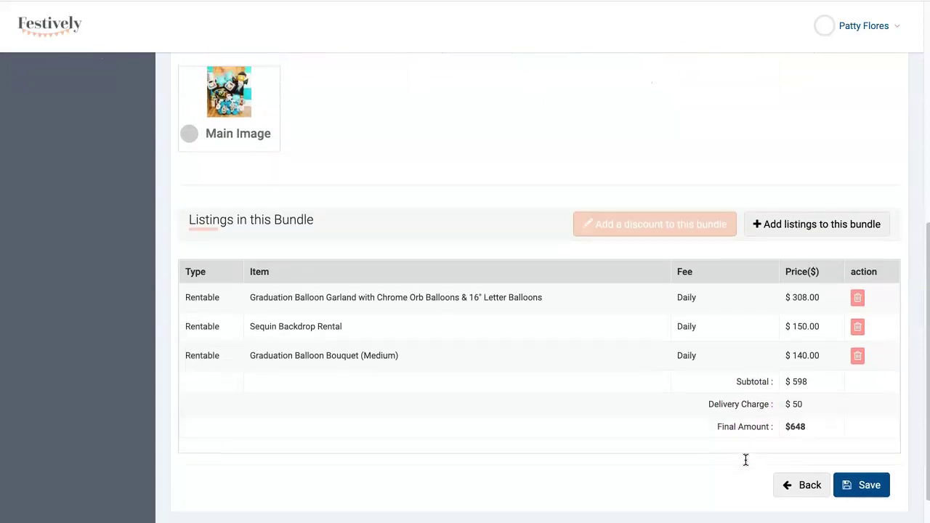
{"action": "scroll", "coordinate": [613, 418], "scroll_direction": "up", "scroll_amount": 1}
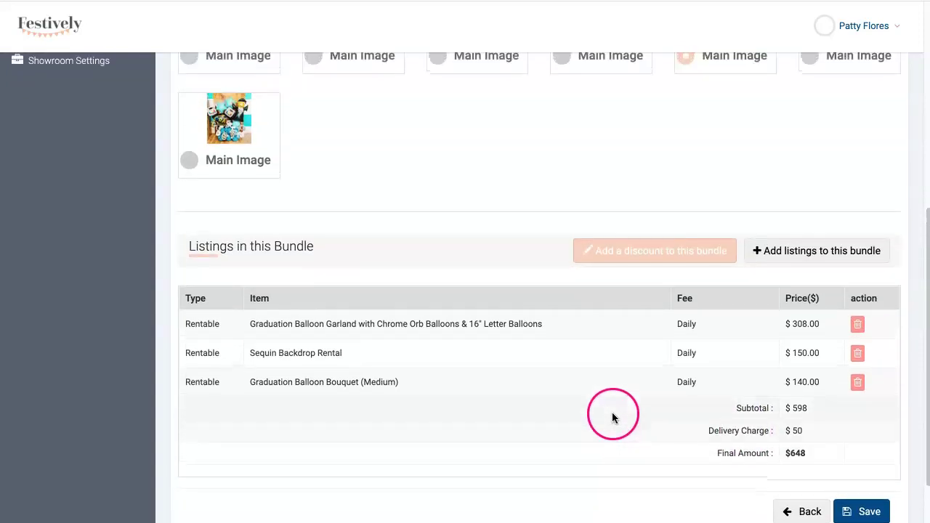
{"action": "scroll", "coordinate": [613, 418], "scroll_direction": "up", "scroll_amount": 3}
{"action": "scroll", "coordinate": [613, 414], "scroll_direction": "up", "scroll_amount": 3}
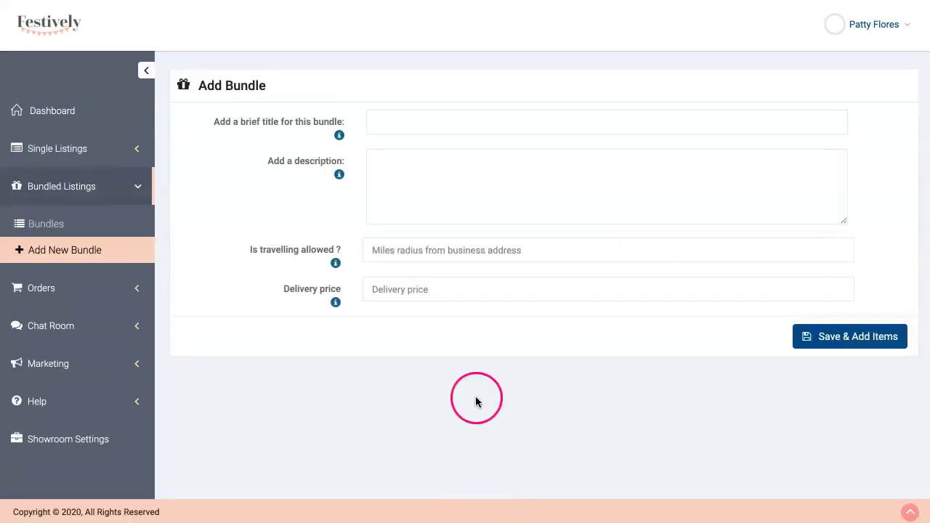
Title the new bundle "Graduation photography and balloons bundle" and describe it as "Enhance your photography session with fabulous grad balloons. This comes with x y z."
{"action": "left_click", "coordinate": [475, 117]}
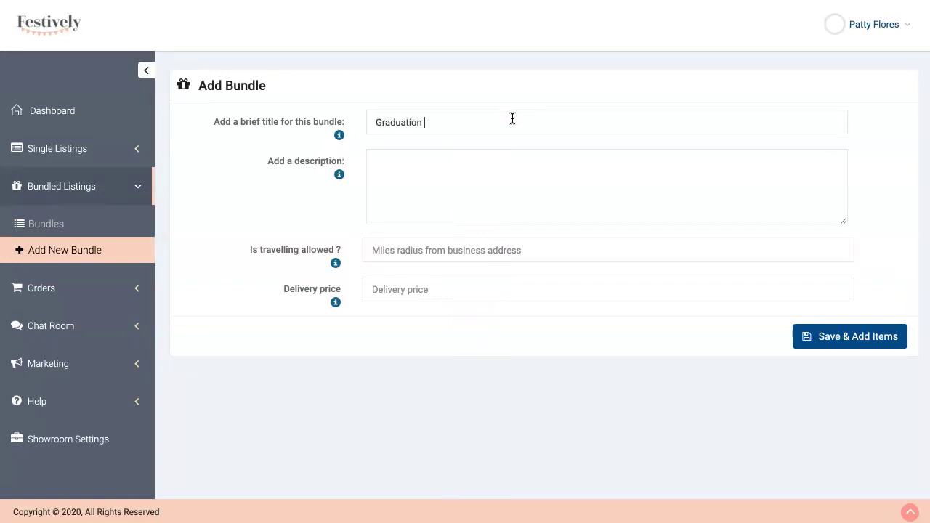
{"action": "type", "text": "Graduation photography and balloons bundle"}
{"action": "left_click", "coordinate": [481, 177]}
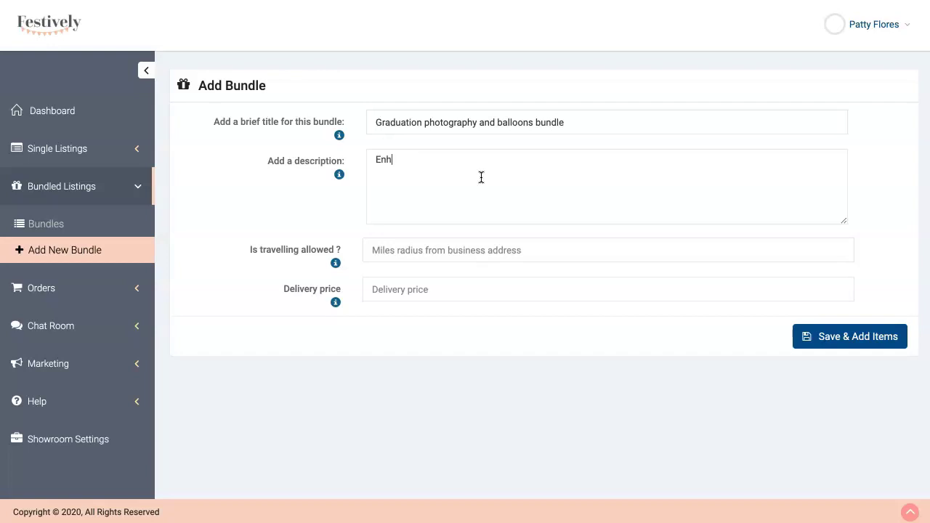
{"action": "type", "text": "photography session with fabulous grad balloons. This comes with x y z."}
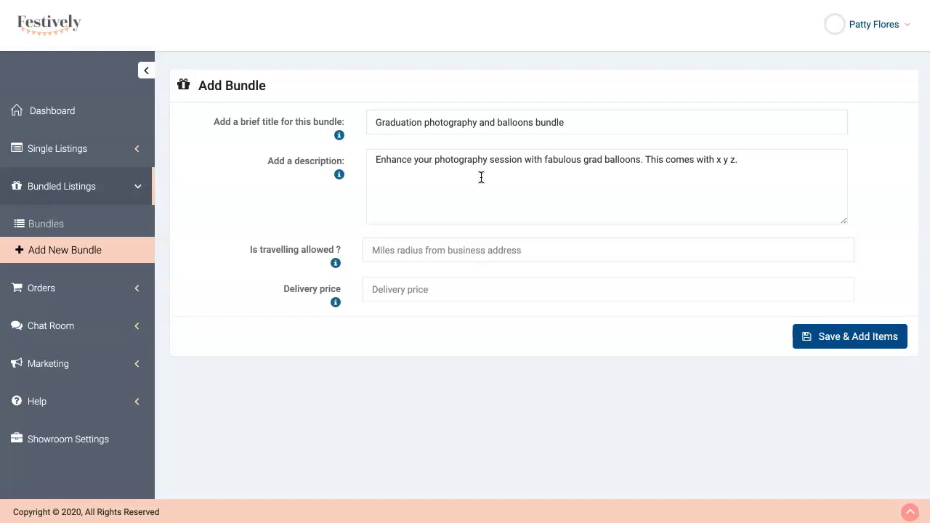
Set the bundle's travel radius to 50 miles and its delivery price to 50, and save it to continue to adding items
{"action": "left_click", "coordinate": [386, 250]}
{"action": "left_click_drag", "start_coordinate": [386, 250], "coordinate": [444, 251]}
{"action": "type", "text": "50"}
{"action": "left_click", "coordinate": [459, 287]}
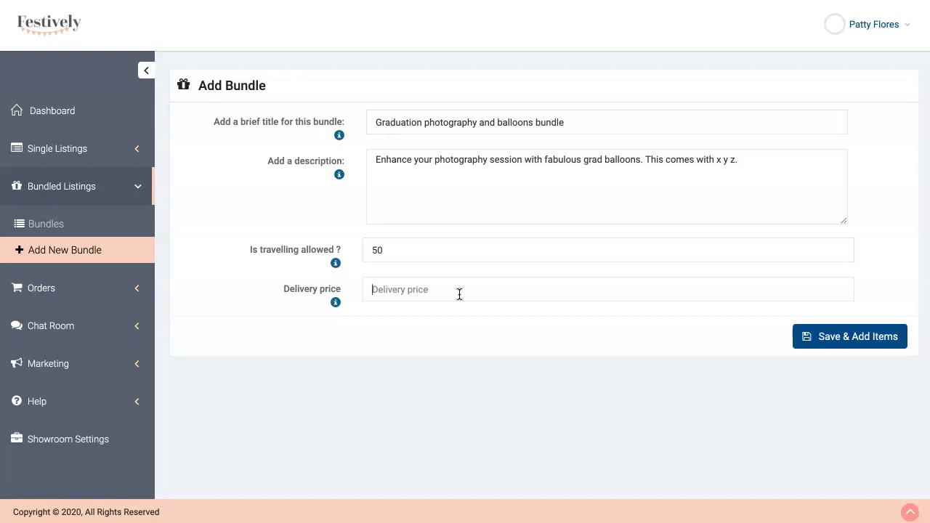
{"action": "type", "text": "50"}
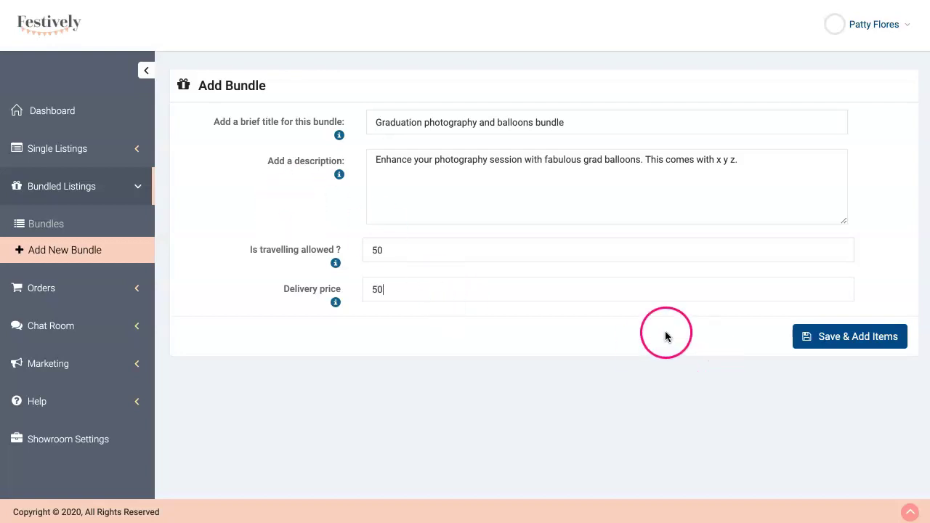
{"action": "left_click", "coordinate": [880, 340]}
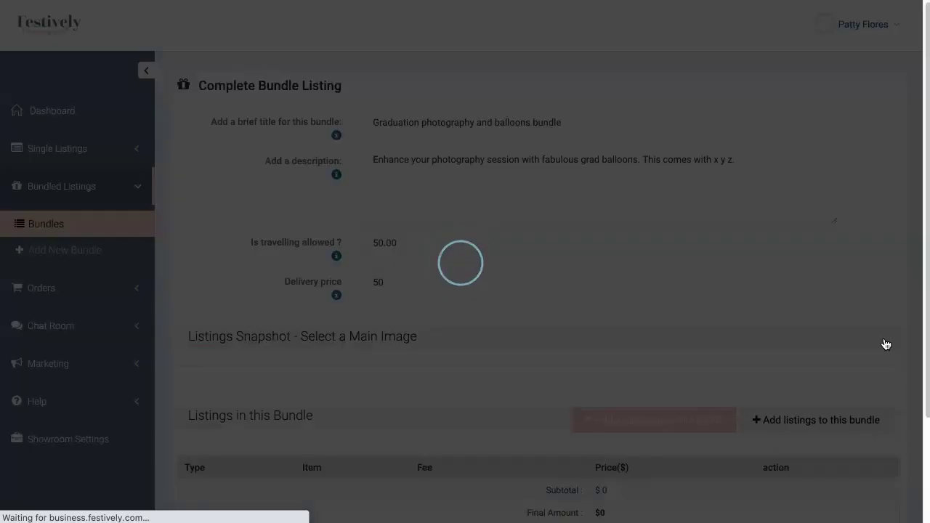
Start adding an existing listing to the bundle, choosing type Service and the Graduation Photo Shoot listing
{"action": "left_click", "coordinate": [781, 315]}
{"action": "scroll", "coordinate": [780, 317], "scroll_direction": "down", "scroll_amount": 4}
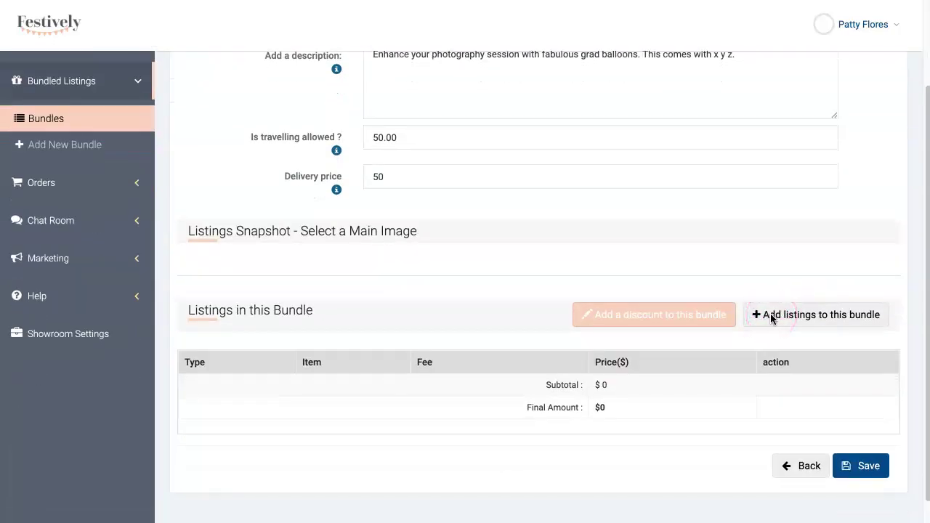
{"action": "left_click", "coordinate": [815, 288]}
{"action": "left_click", "coordinate": [703, 93]}
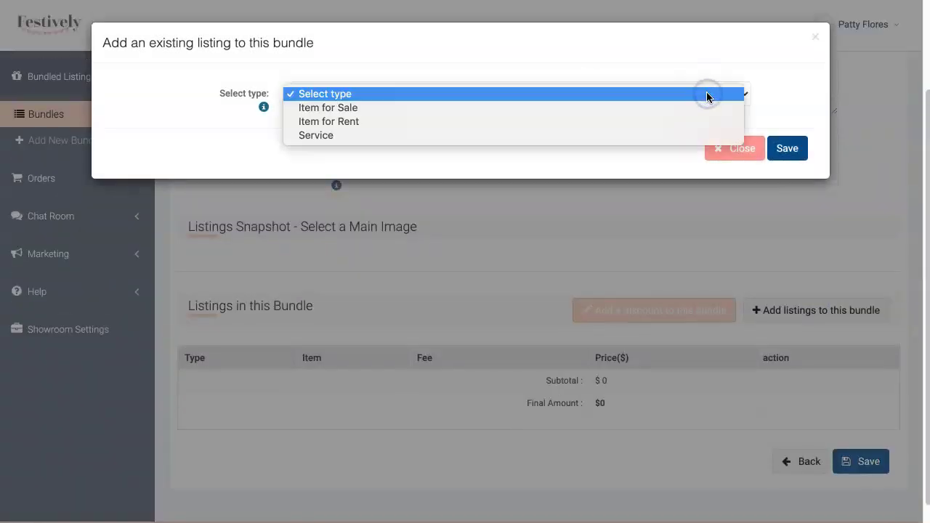
{"action": "left_click", "coordinate": [685, 136]}
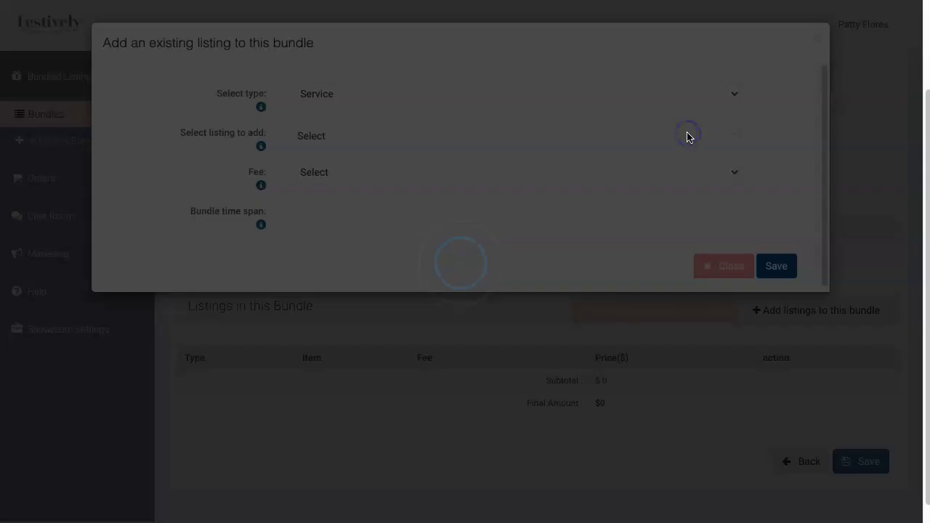
{"action": "left_click", "coordinate": [688, 138]}
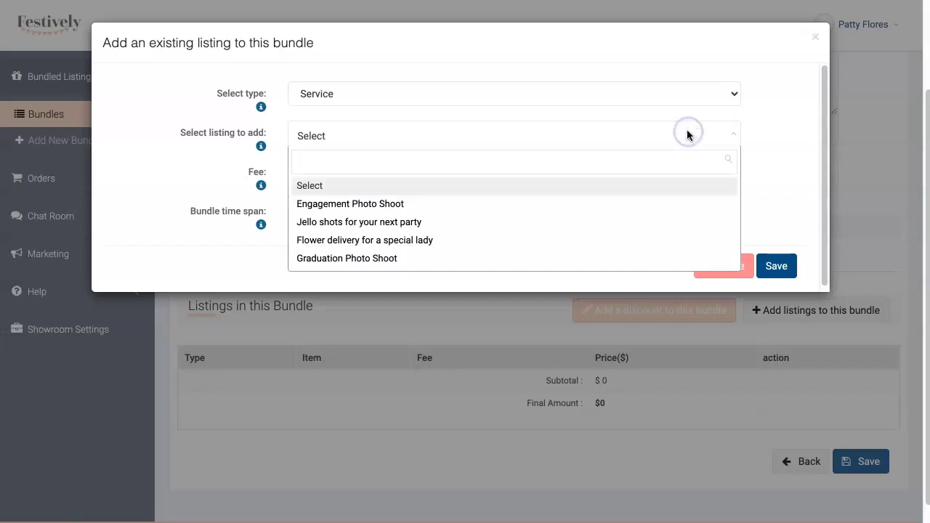
{"action": "left_click", "coordinate": [622, 262]}
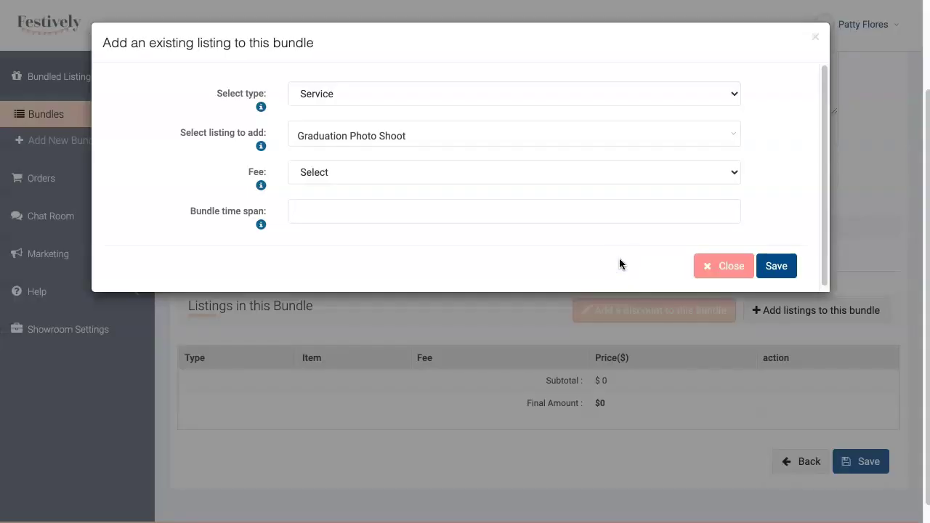
Give the Graduation Photo Shoot a bundle time span of 1 and a Flat fee, and save it to the bundle
{"action": "left_click", "coordinate": [596, 216]}
{"action": "left_click", "coordinate": [726, 214]}
{"action": "left_click", "coordinate": [727, 207]}
{"action": "left_click", "coordinate": [726, 207]}
{"action": "left_click", "coordinate": [777, 269]}
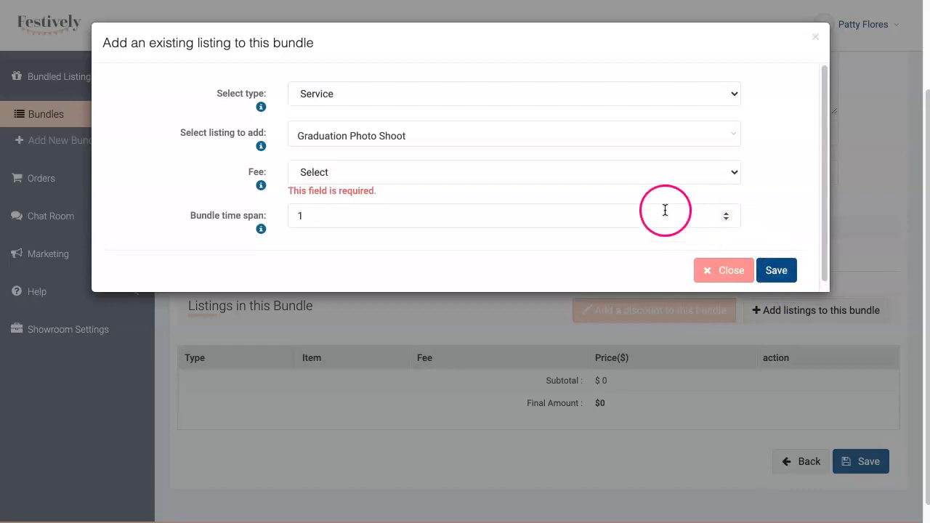
{"action": "left_click", "coordinate": [658, 178]}
{"action": "left_click", "coordinate": [654, 186]}
{"action": "left_click", "coordinate": [673, 226]}
{"action": "left_click", "coordinate": [776, 266]}
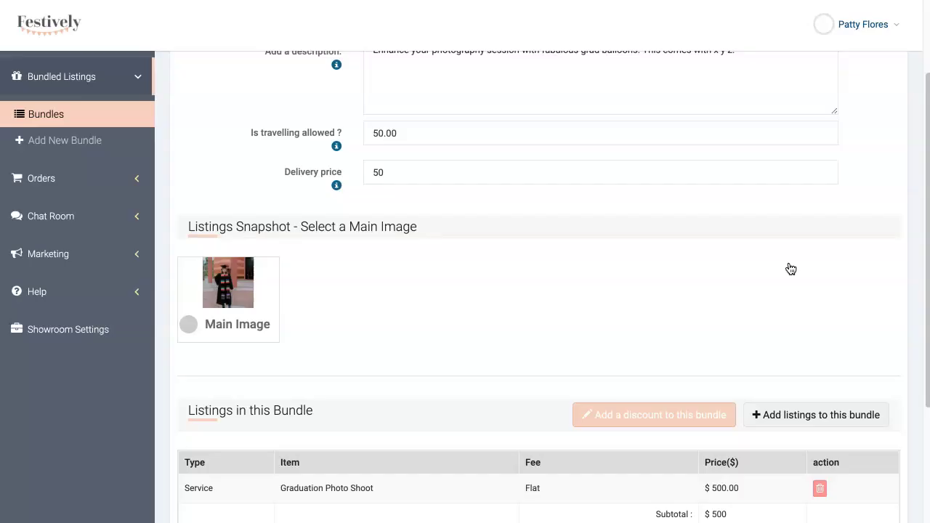
Add the Item for Rent listing Graduation Balloon Bouquet (Medium) to the bundle with a Daily fee
{"action": "left_click", "coordinate": [824, 394]}
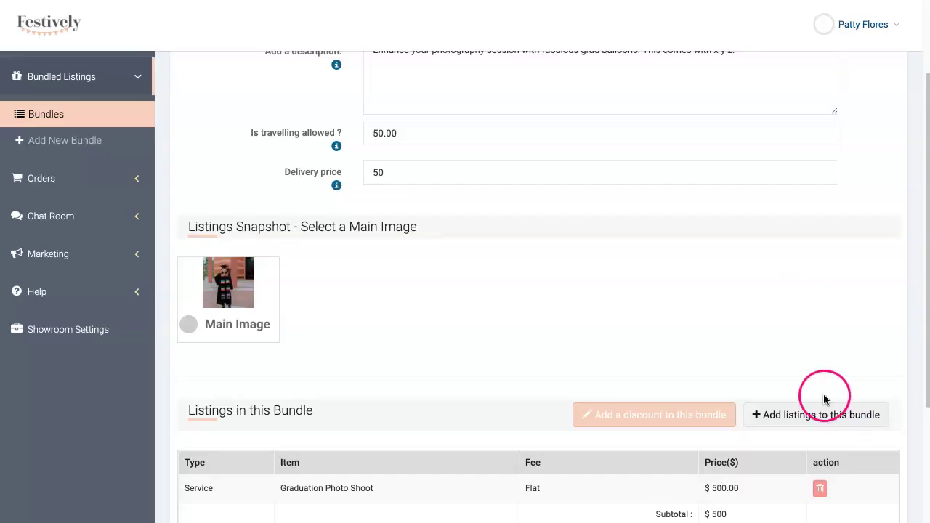
{"action": "left_click", "coordinate": [731, 89]}
{"action": "left_click", "coordinate": [722, 119]}
{"action": "left_click", "coordinate": [719, 136]}
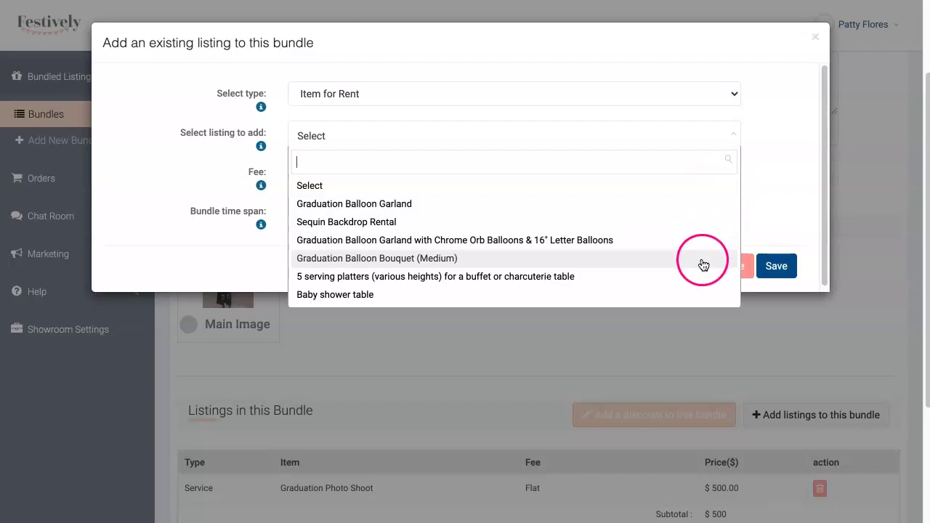
{"action": "left_click", "coordinate": [704, 260]}
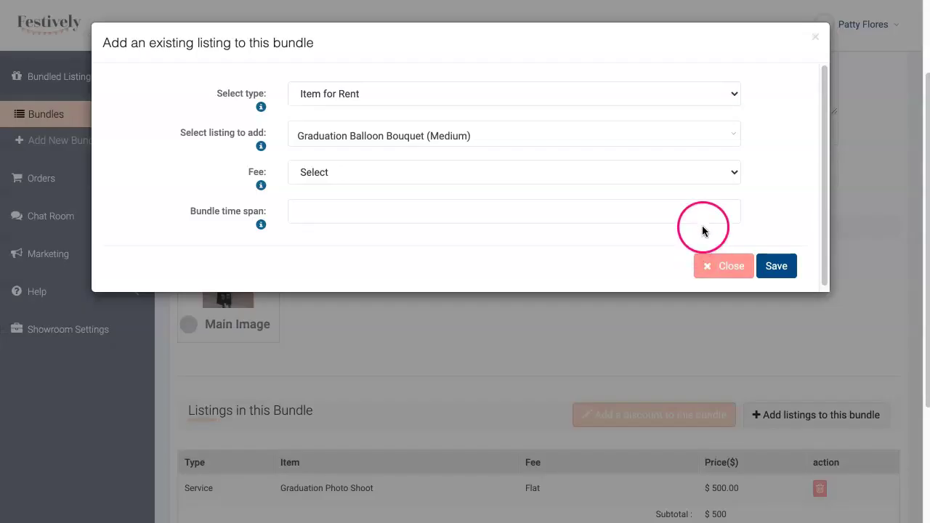
{"action": "left_click", "coordinate": [702, 173]}
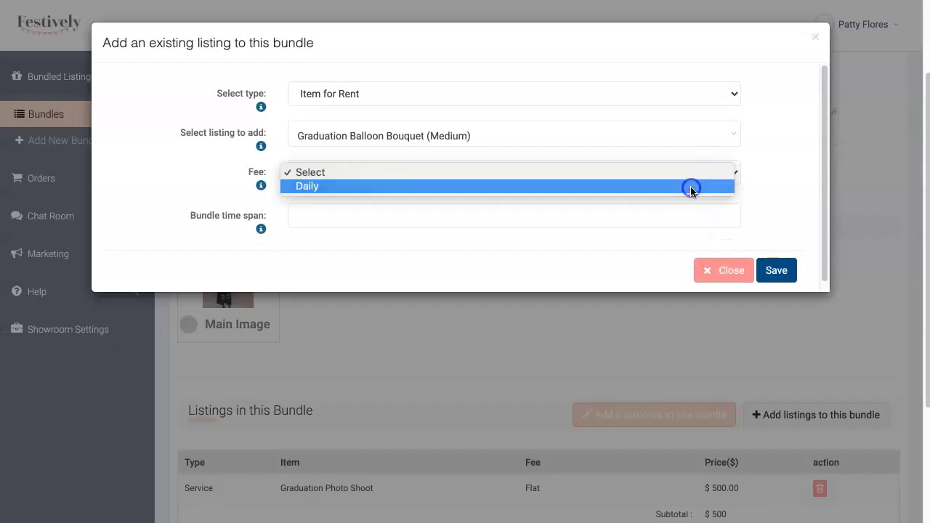
{"action": "left_click", "coordinate": [690, 186]}
{"action": "left_click", "coordinate": [654, 208]}
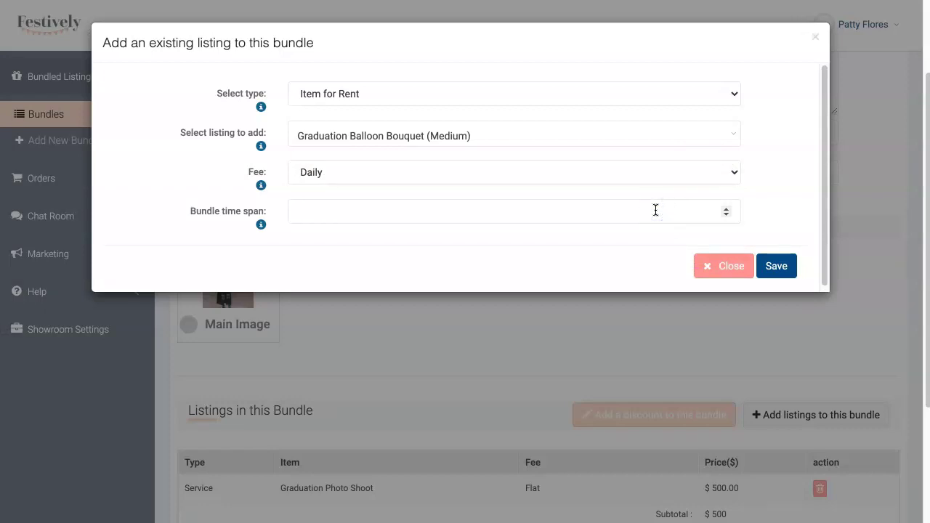
{"action": "left_click", "coordinate": [779, 268]}
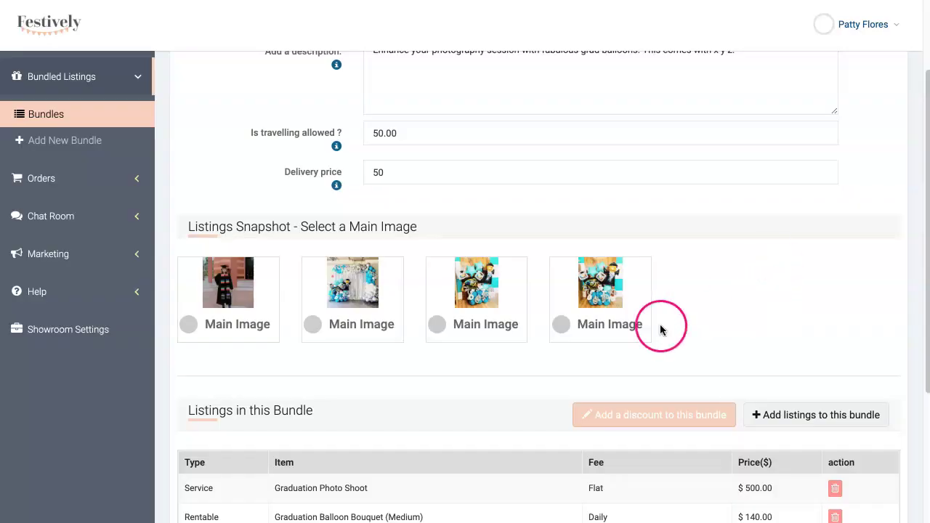
Choose the graduate photo from the photo shoot listing as the bundle's main image
{"action": "scroll", "coordinate": [439, 364], "scroll_direction": "down", "scroll_amount": 1}
{"action": "scroll", "coordinate": [436, 367], "scroll_direction": "down", "scroll_amount": 2}
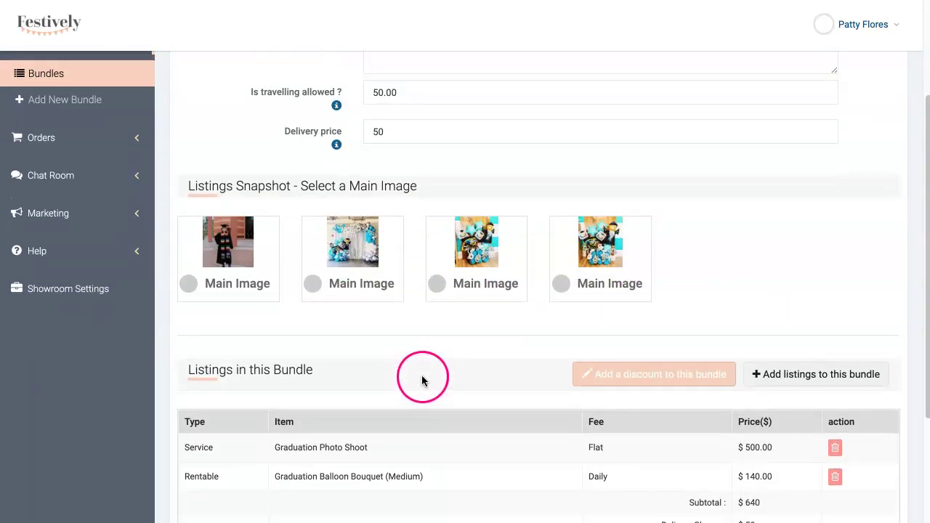
{"action": "scroll", "coordinate": [413, 355], "scroll_direction": "down", "scroll_amount": 1}
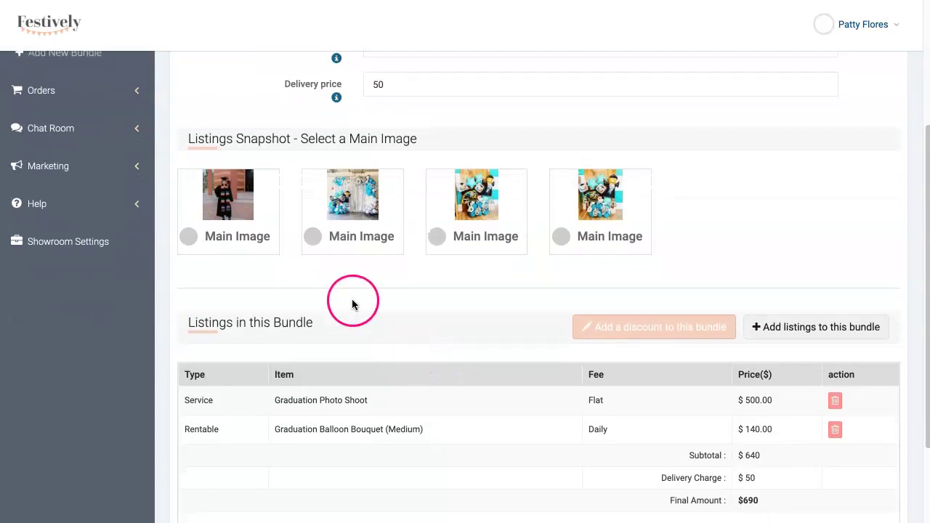
{"action": "left_click", "coordinate": [219, 243]}
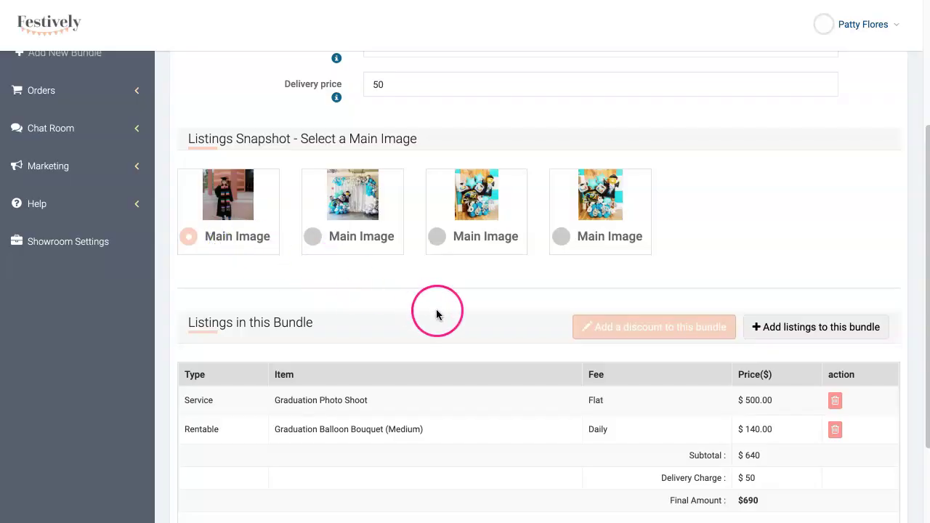
{"action": "scroll", "coordinate": [436, 314], "scroll_direction": "down", "scroll_amount": 3}
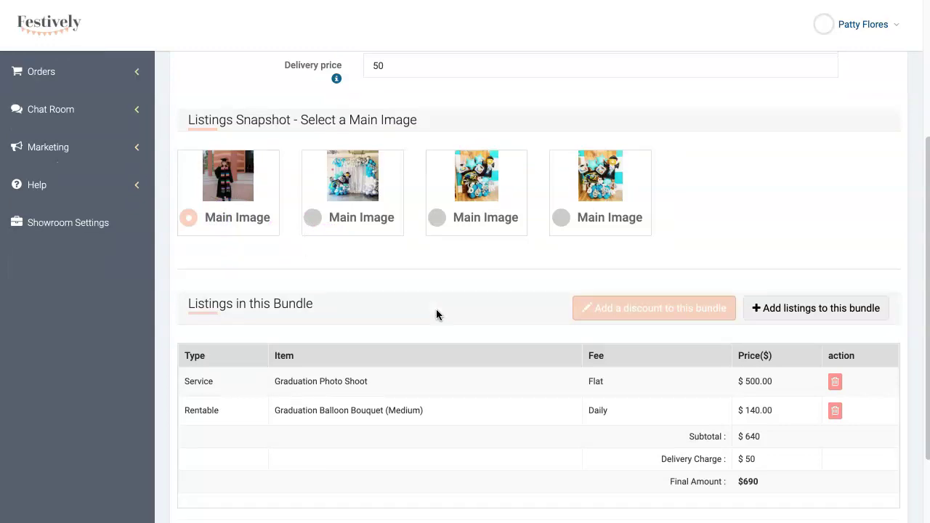
Apply a 5 percent discount to the whole bundle and save the bundled listing
{"action": "left_click", "coordinate": [314, 338]}
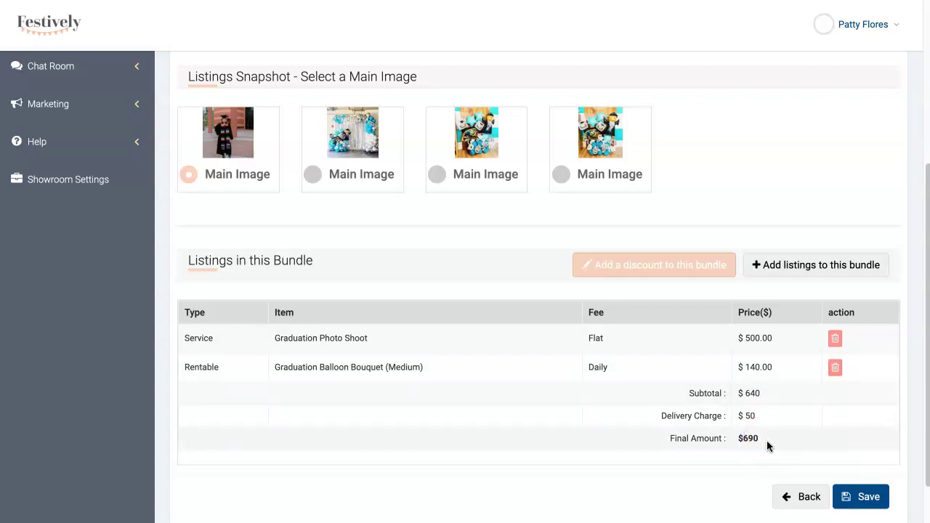
{"action": "left_click", "coordinate": [705, 267]}
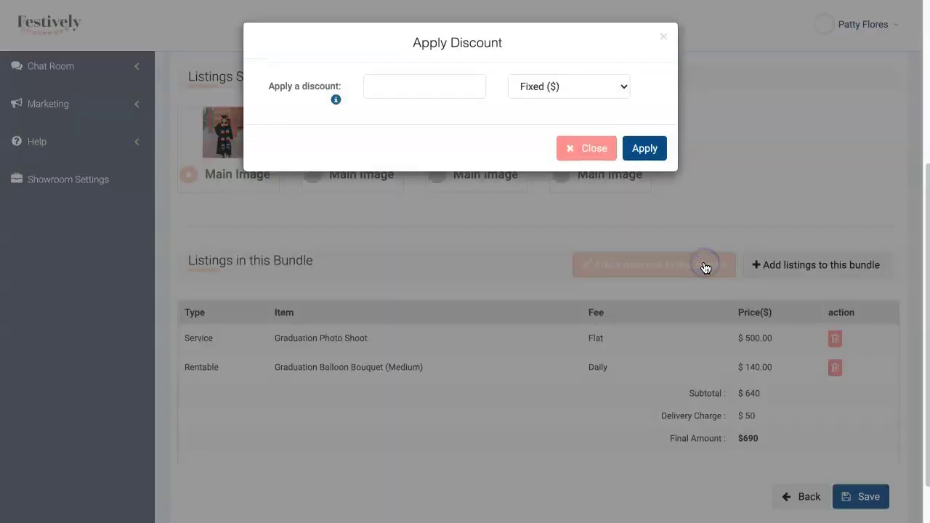
{"action": "left_click", "coordinate": [556, 87]}
{"action": "left_click", "coordinate": [556, 97]}
{"action": "left_click", "coordinate": [447, 79]}
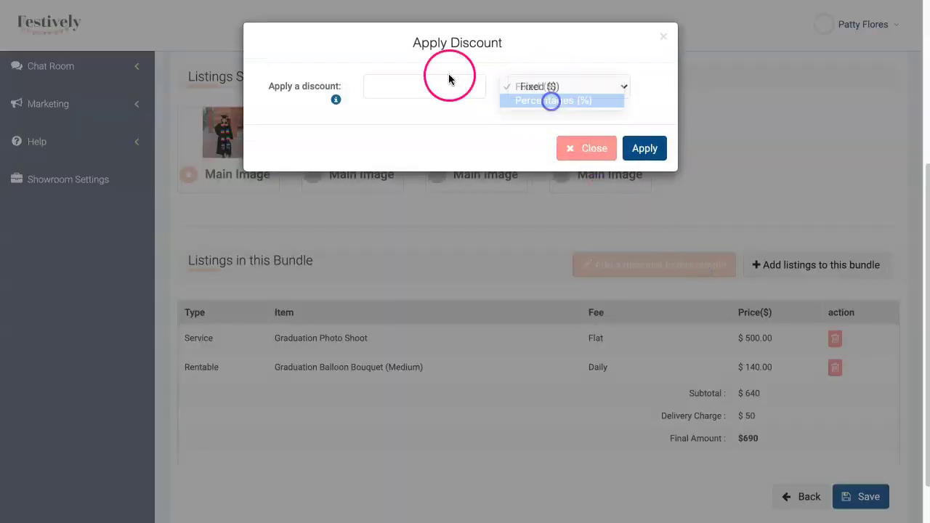
{"action": "type", "text": "5"}
{"action": "left_click", "coordinate": [643, 148]}
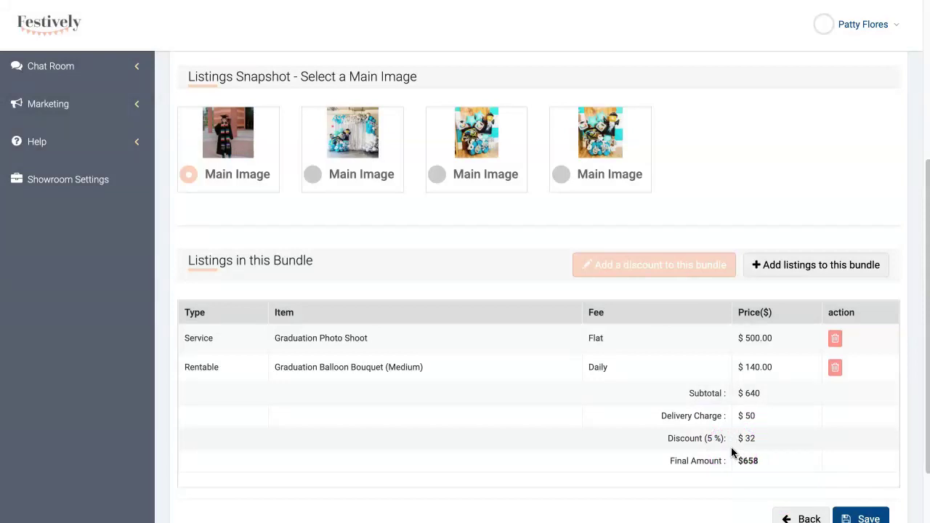
{"action": "scroll", "coordinate": [731, 447], "scroll_direction": "down", "scroll_amount": 1}
{"action": "left_click", "coordinate": [854, 441]}
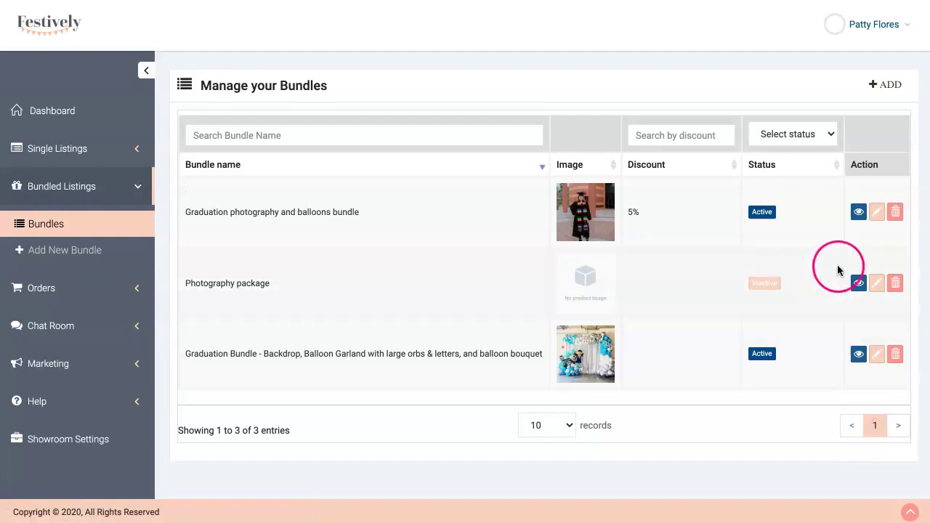
Switch to the Festively customer storefront and open the Graduation photography and balloons bundle from the newest listings
{"action": "left_click", "coordinate": [886, 13]}
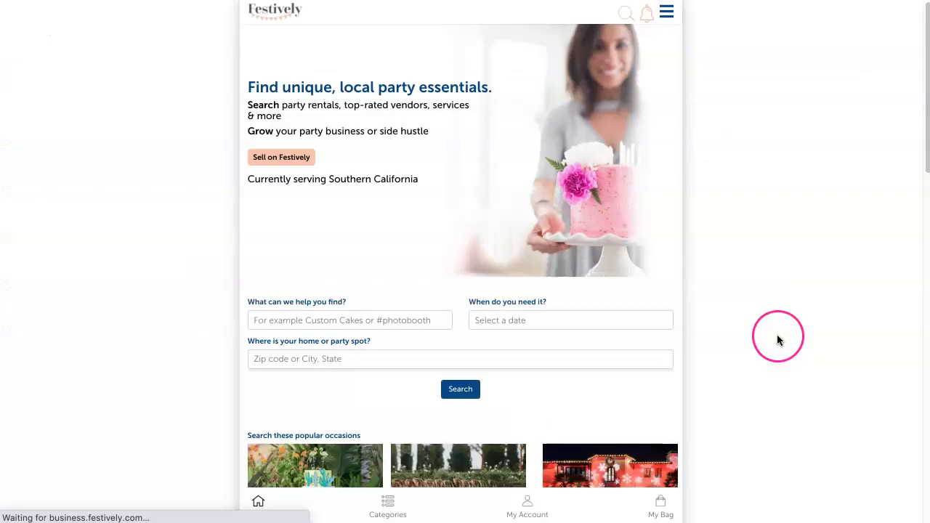
{"action": "scroll", "coordinate": [777, 340], "scroll_direction": "down", "scroll_amount": 5}
{"action": "scroll", "coordinate": [777, 339], "scroll_direction": "down", "scroll_amount": 3}
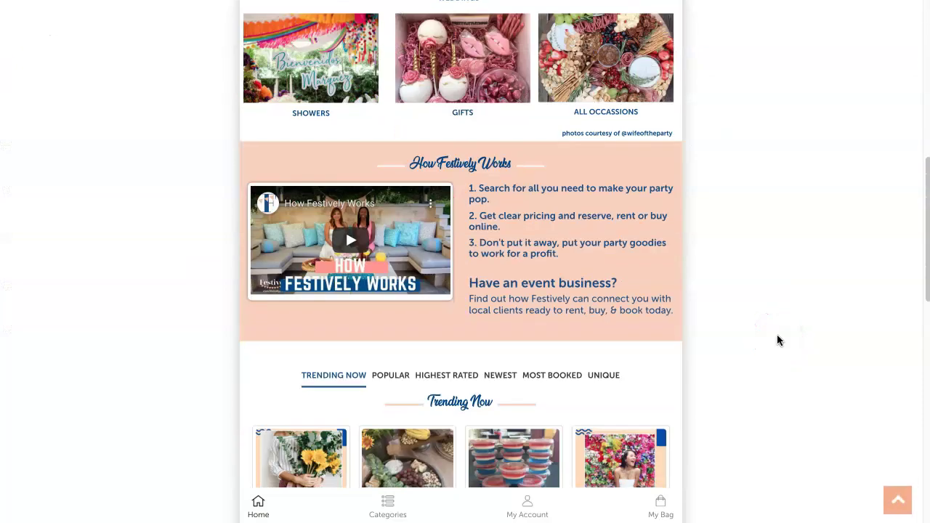
{"action": "left_click", "coordinate": [496, 265]}
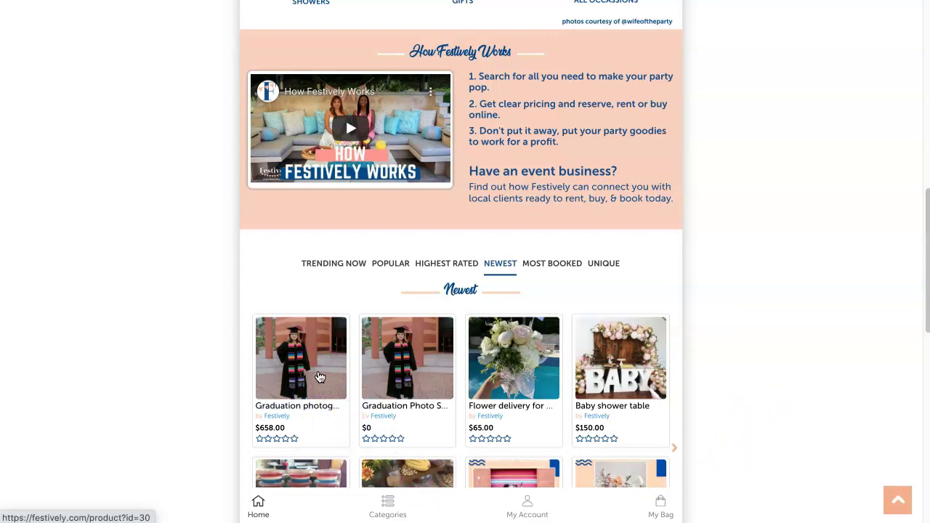
{"action": "left_click", "coordinate": [320, 377]}
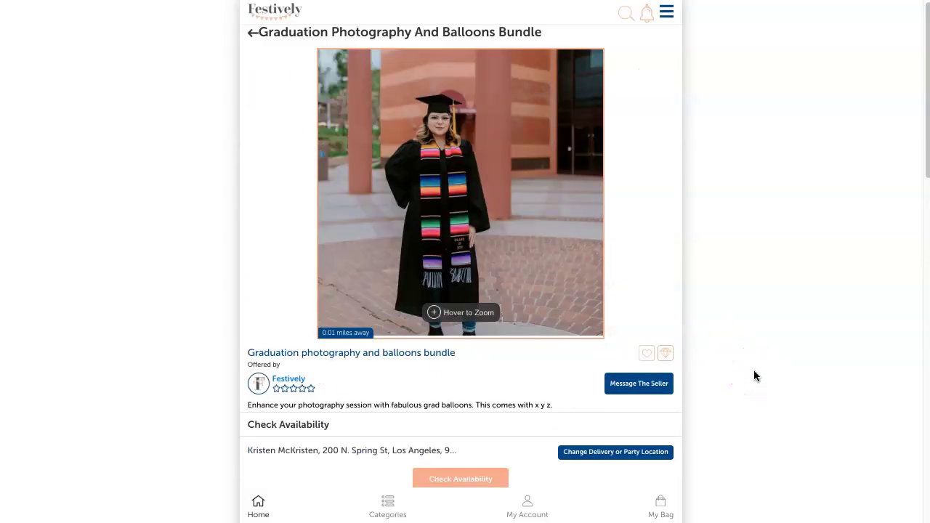
From the bundle's included items, open the Graduation Photo Shoot listing and examine its details, fees and availability
{"action": "scroll", "coordinate": [753, 376], "scroll_direction": "down", "scroll_amount": 1}
{"action": "scroll", "coordinate": [753, 375], "scroll_direction": "down", "scroll_amount": 1}
{"action": "scroll", "coordinate": [754, 372], "scroll_direction": "down", "scroll_amount": 4}
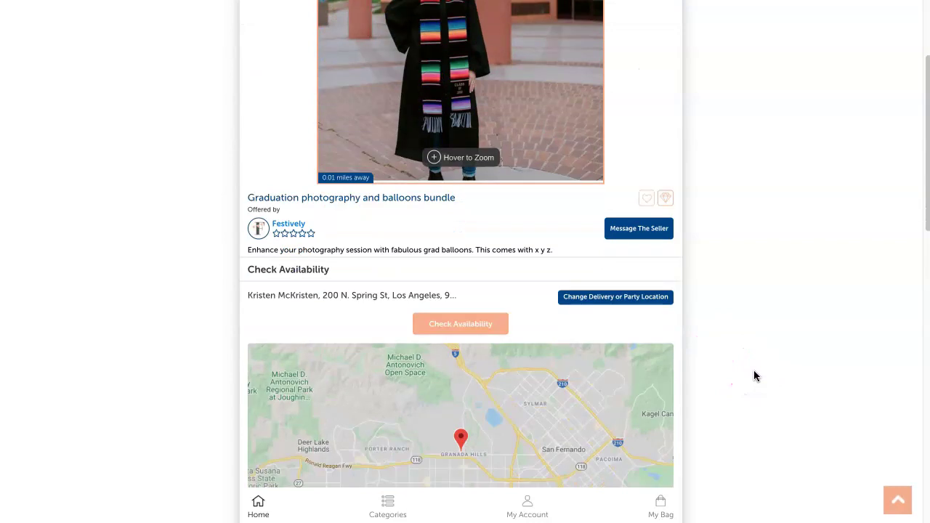
{"action": "scroll", "coordinate": [754, 376], "scroll_direction": "down", "scroll_amount": 3}
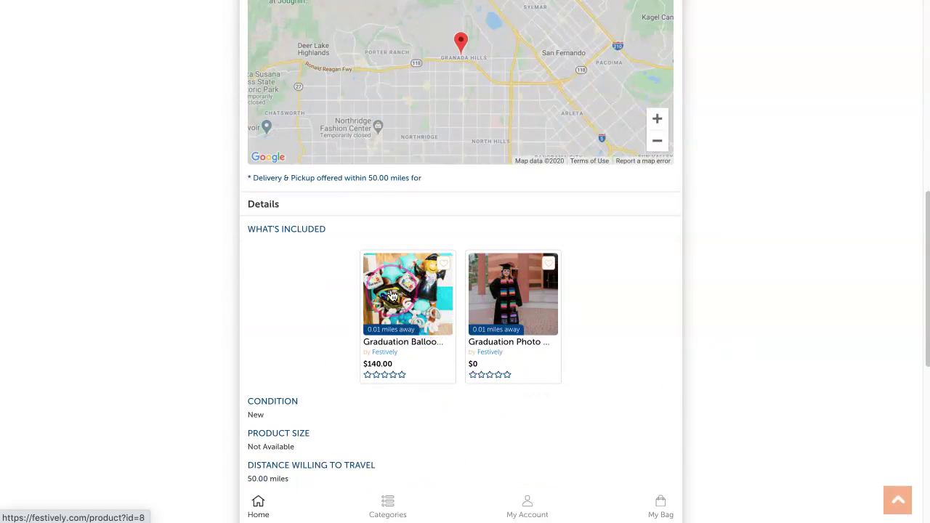
{"action": "left_click", "coordinate": [497, 296]}
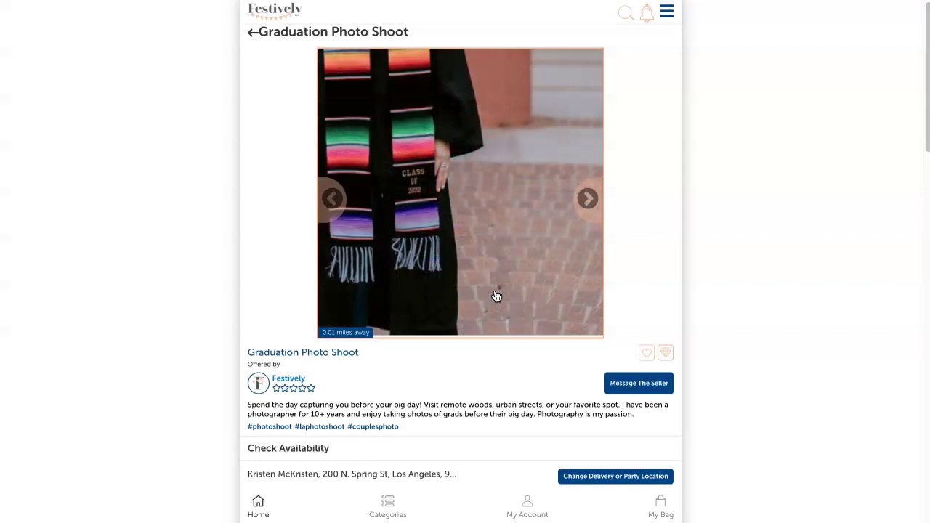
{"action": "scroll", "coordinate": [496, 296], "scroll_direction": "down", "scroll_amount": 2}
{"action": "scroll", "coordinate": [497, 296], "scroll_direction": "down", "scroll_amount": 6}
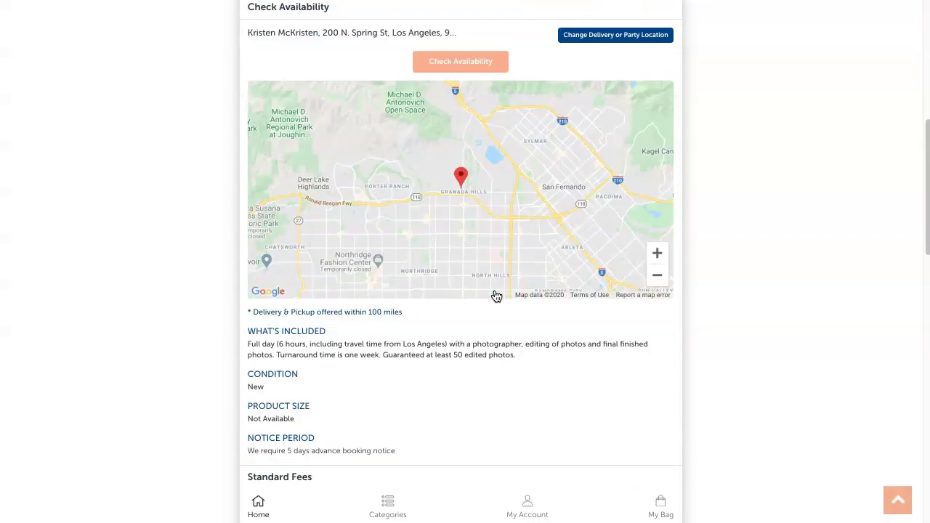
{"action": "scroll", "coordinate": [497, 296], "scroll_direction": "down", "scroll_amount": 3}
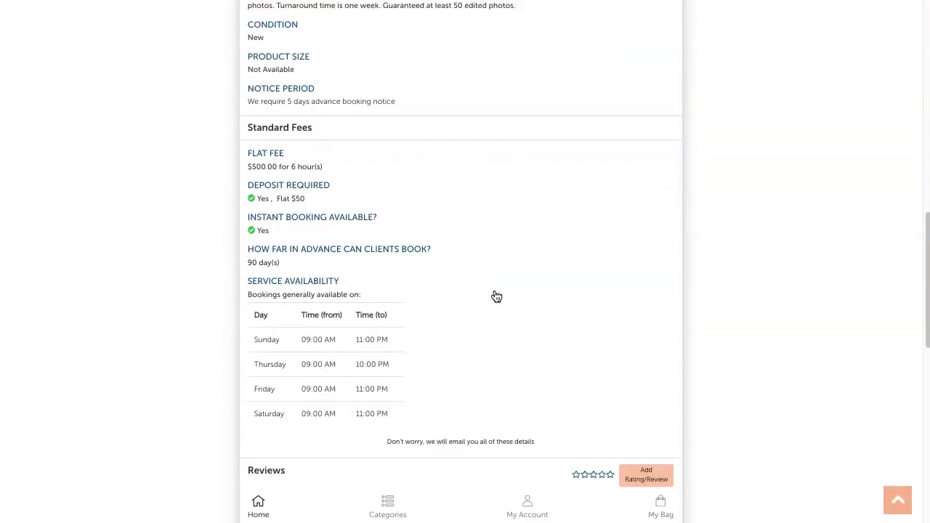
{"action": "scroll", "coordinate": [497, 296], "scroll_direction": "down", "scroll_amount": 4}
{"action": "scroll", "coordinate": [497, 296], "scroll_direction": "up", "scroll_amount": 10}
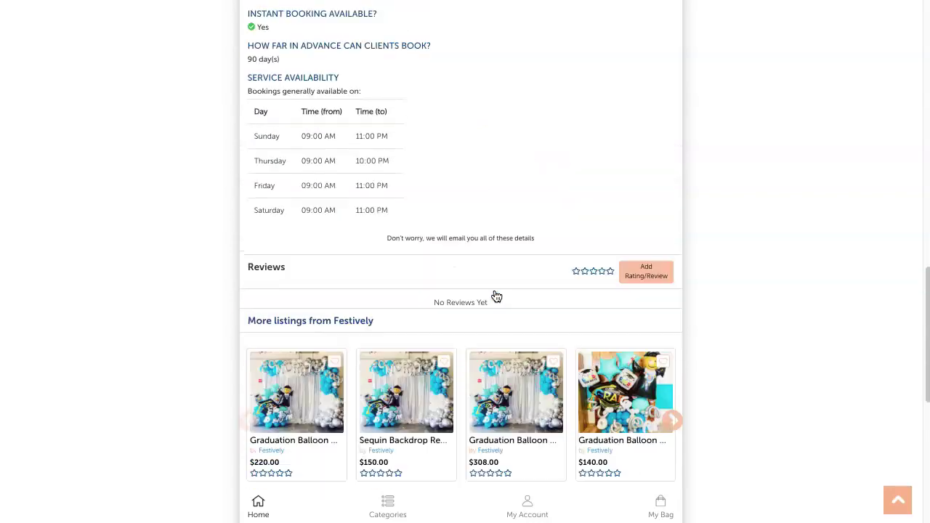
{"action": "scroll", "coordinate": [496, 296], "scroll_direction": "up", "scroll_amount": 5}
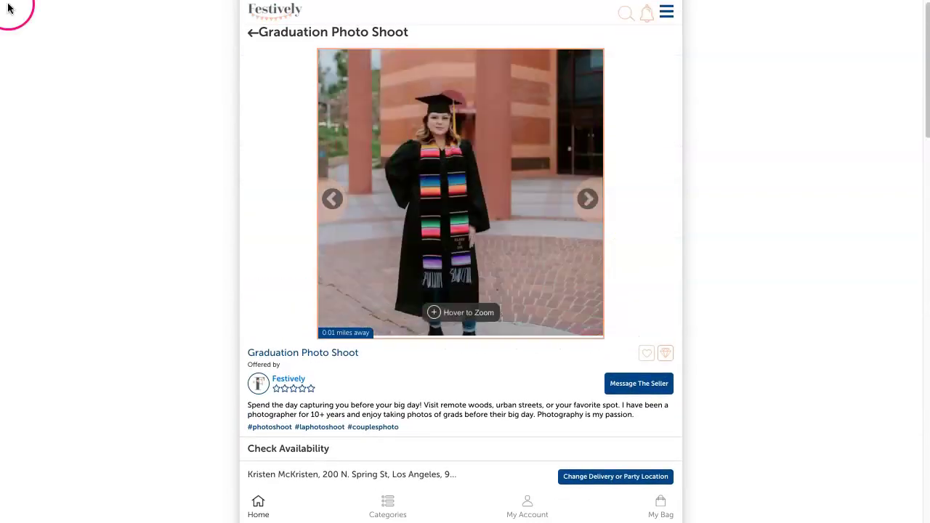
Open the bundle's included Graduation Balloon Bouquet (Medium) listing, examine its details and fees, and return to the bundle page
{"action": "key", "text": "alt+Left"}
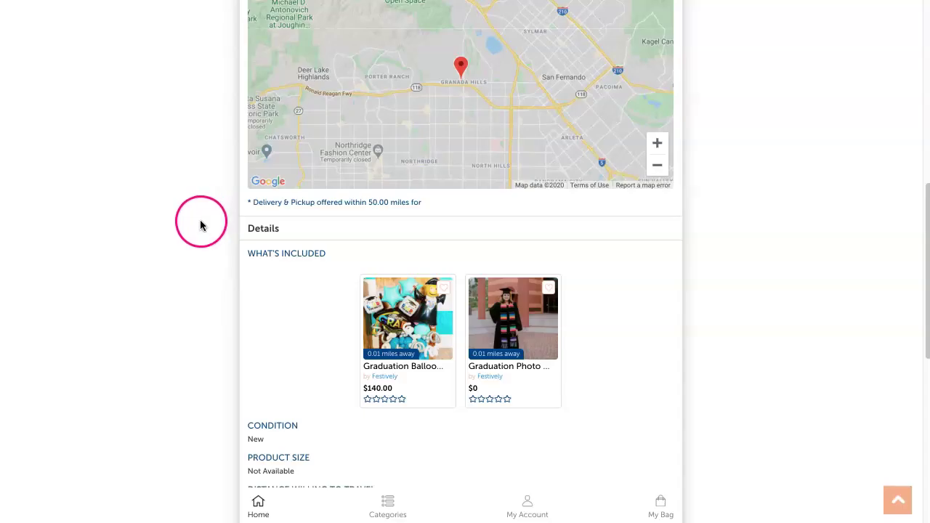
{"action": "left_click", "coordinate": [402, 316]}
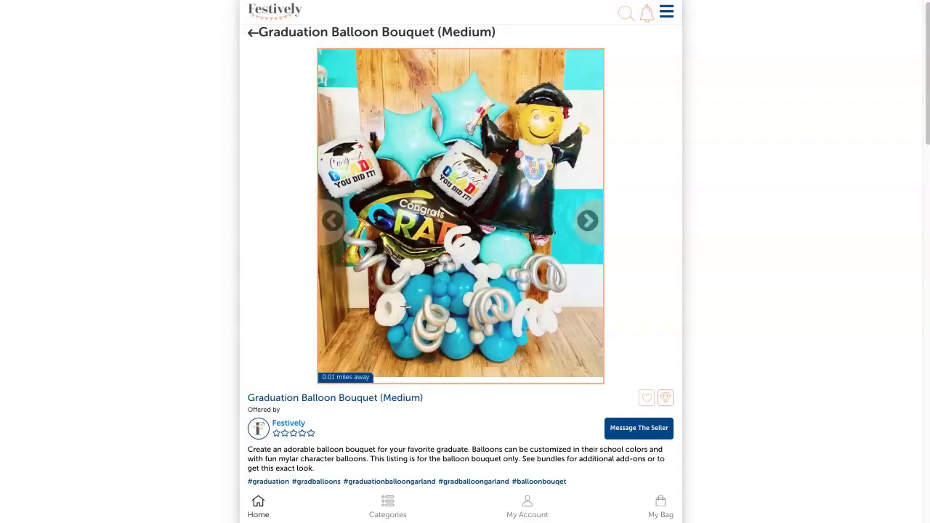
{"action": "left_click", "coordinate": [266, 277]}
{"action": "scroll", "coordinate": [264, 275], "scroll_direction": "down", "scroll_amount": 15}
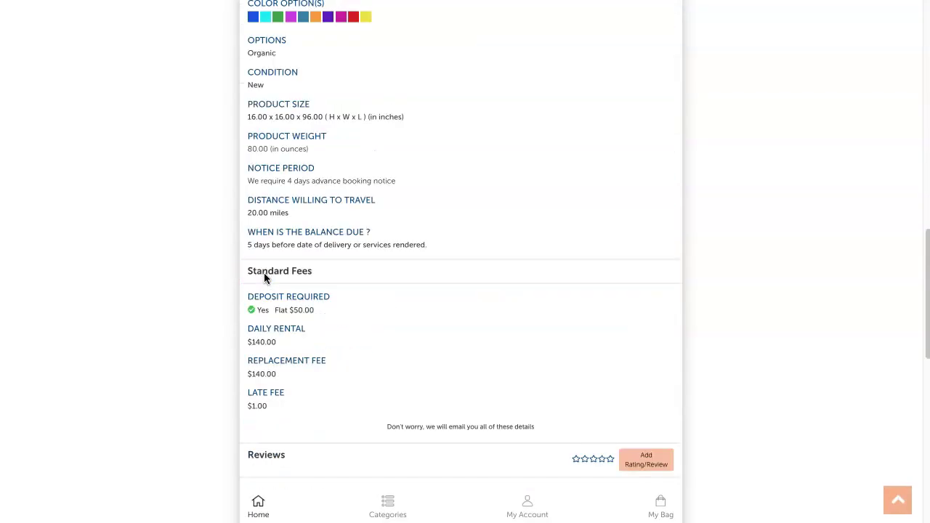
{"action": "scroll", "coordinate": [264, 275], "scroll_direction": "down", "scroll_amount": 1}
{"action": "scroll", "coordinate": [264, 274], "scroll_direction": "up", "scroll_amount": 15}
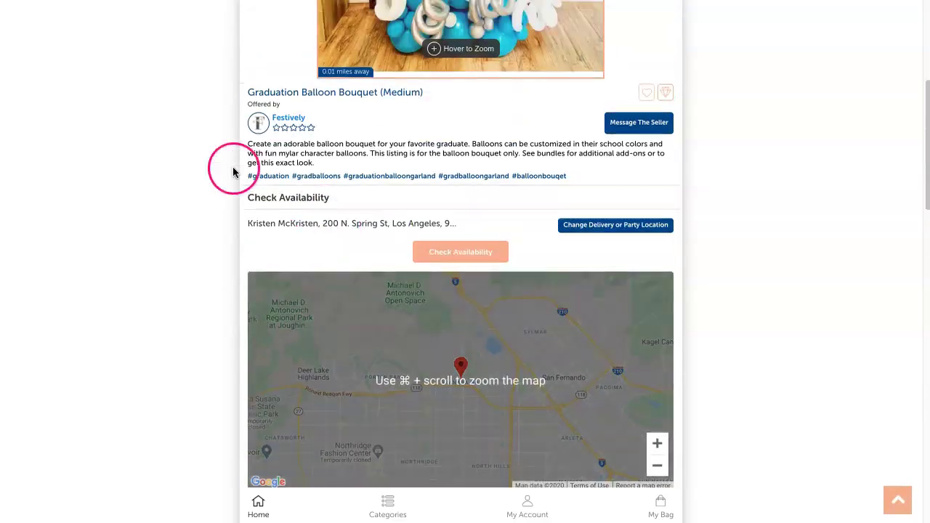
{"action": "left_click", "coordinate": [229, 167]}
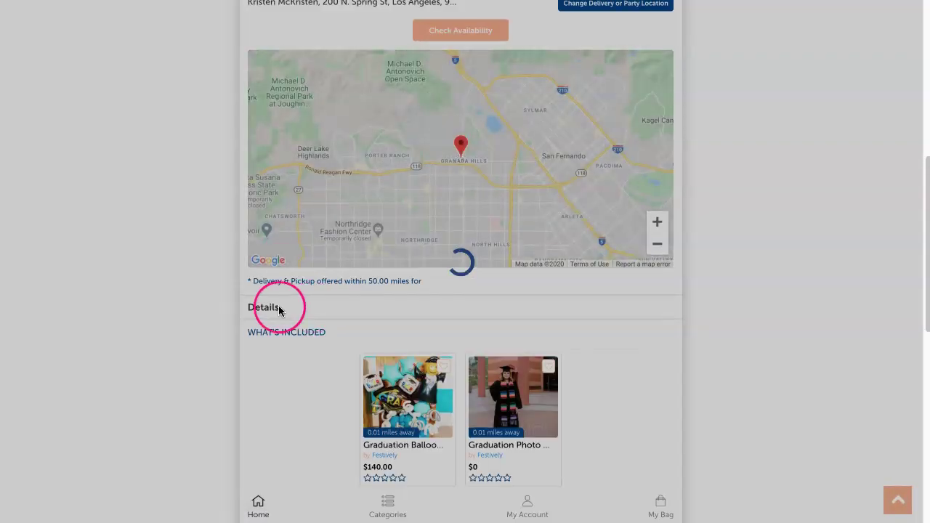
Check the bundle's availability for July 31, 2020 as both start and end date
{"action": "scroll", "coordinate": [283, 307], "scroll_direction": "up", "scroll_amount": 6}
{"action": "left_click", "coordinate": [446, 404]}
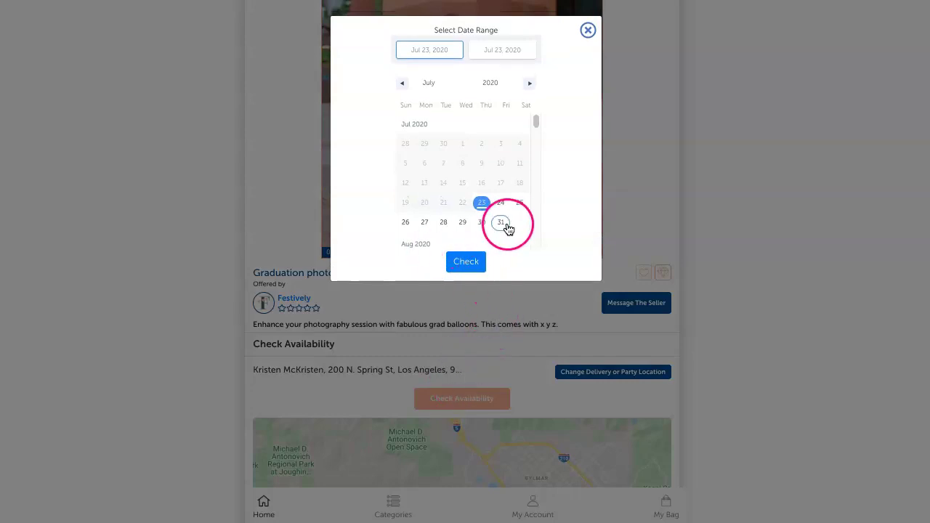
{"action": "left_click", "coordinate": [502, 222]}
{"action": "left_click", "coordinate": [469, 262]}
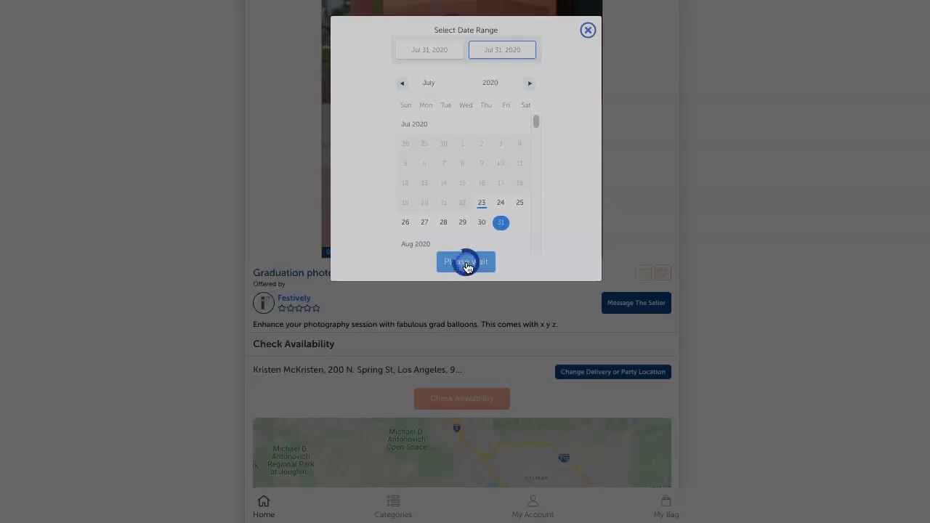
Review the bundle's price breakdown for the chosen date and add the bundle to the bag
{"action": "scroll", "coordinate": [269, 256], "scroll_direction": "up", "scroll_amount": 3}
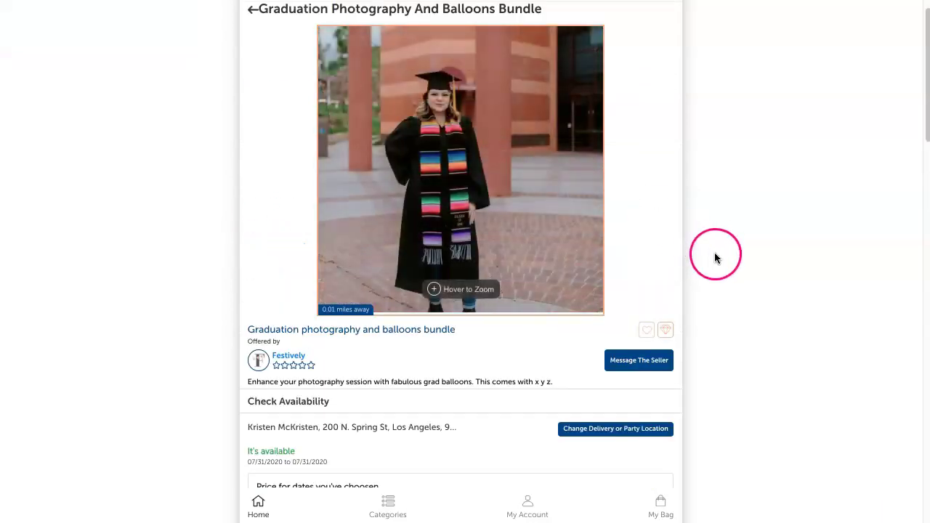
{"action": "scroll", "coordinate": [733, 309], "scroll_direction": "up", "scroll_amount": 1}
{"action": "scroll", "coordinate": [733, 310], "scroll_direction": "down", "scroll_amount": 3}
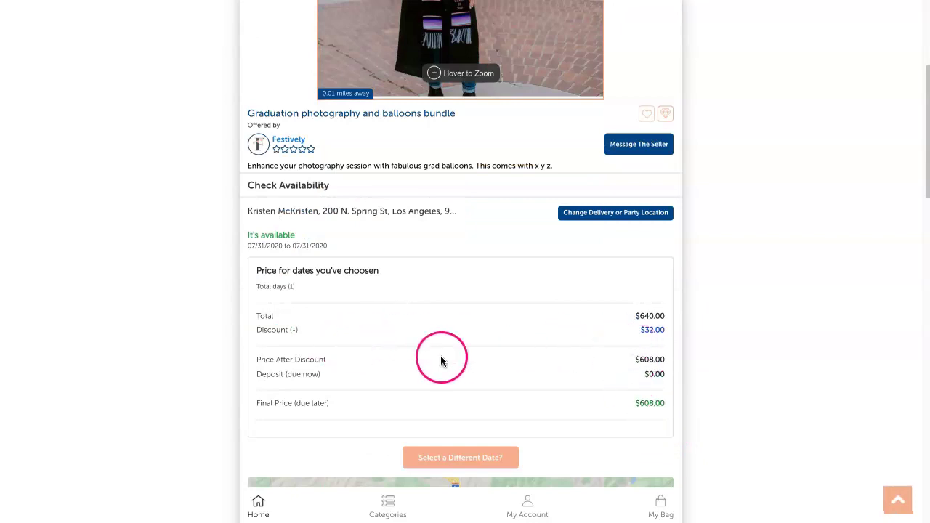
{"action": "left_click", "coordinate": [493, 460]}
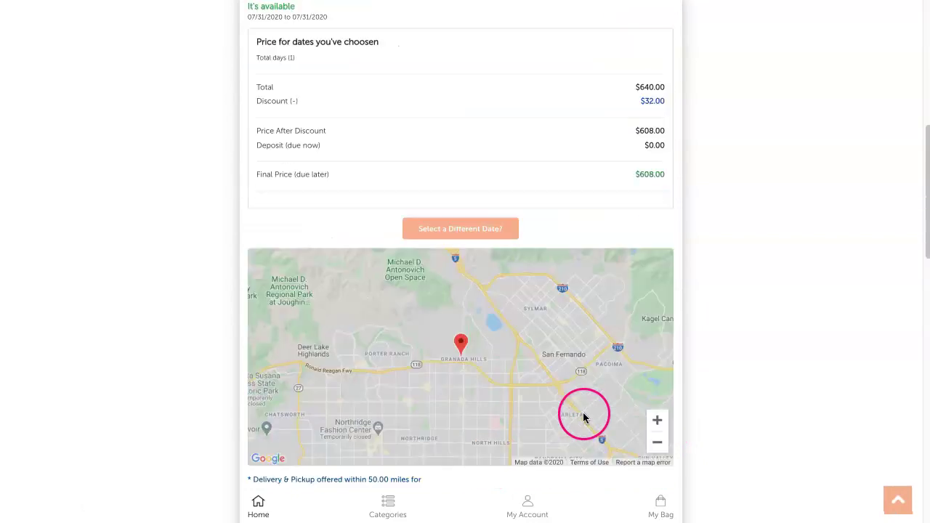
{"action": "left_click", "coordinate": [466, 424]}
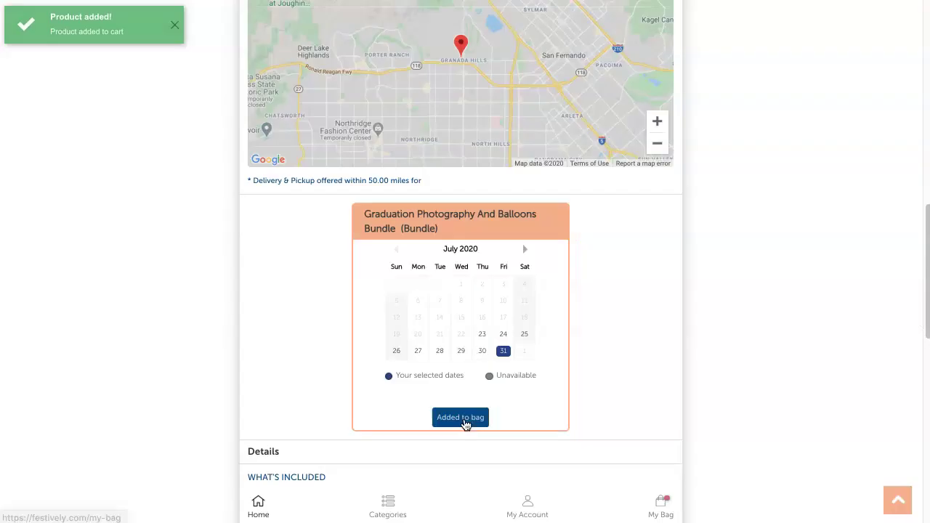
{"action": "left_click", "coordinate": [817, 343]}
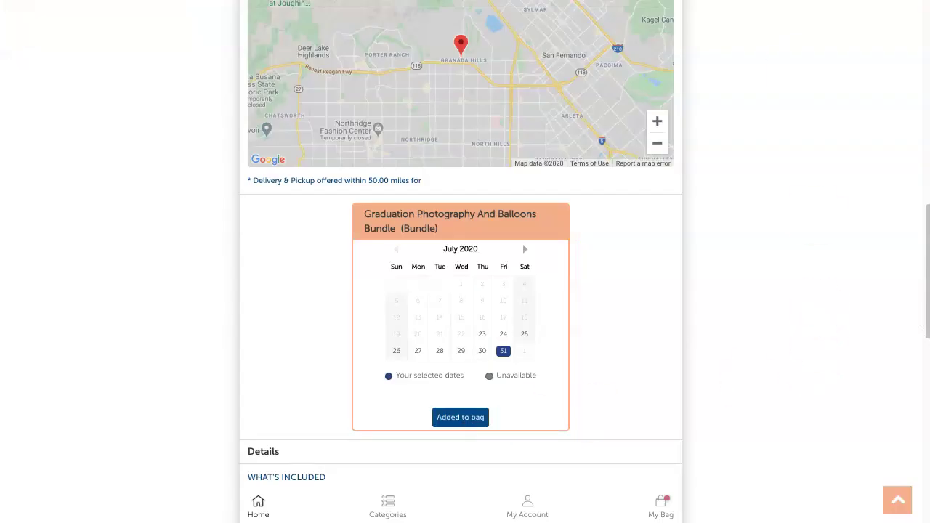